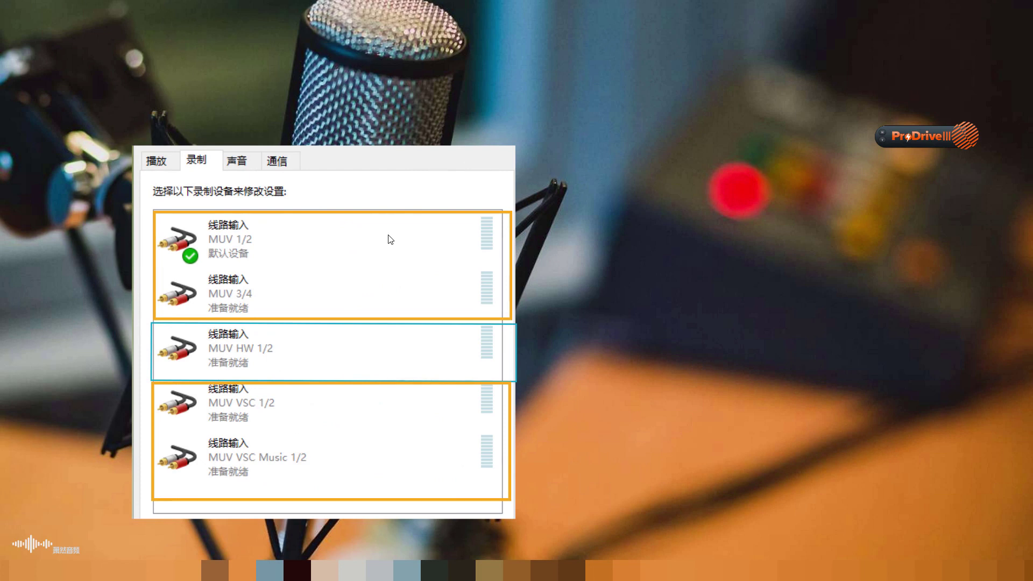
Open the Mixer from the Pro Drive III rack and place it beside the recording device list
left_click(936, 138)
left_click(511, 202)
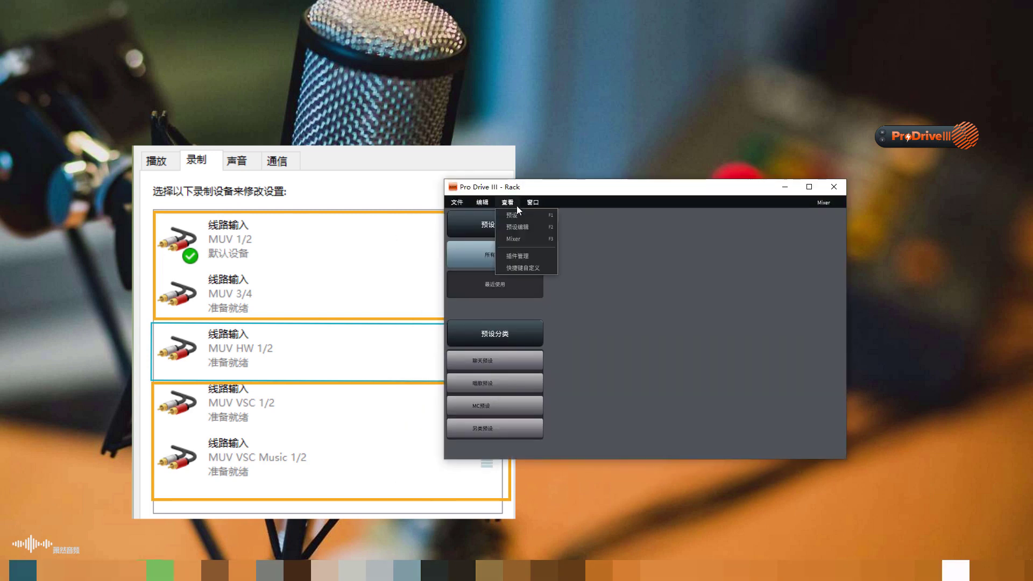
left_click(510, 203)
left_click(509, 202)
left_click(517, 237)
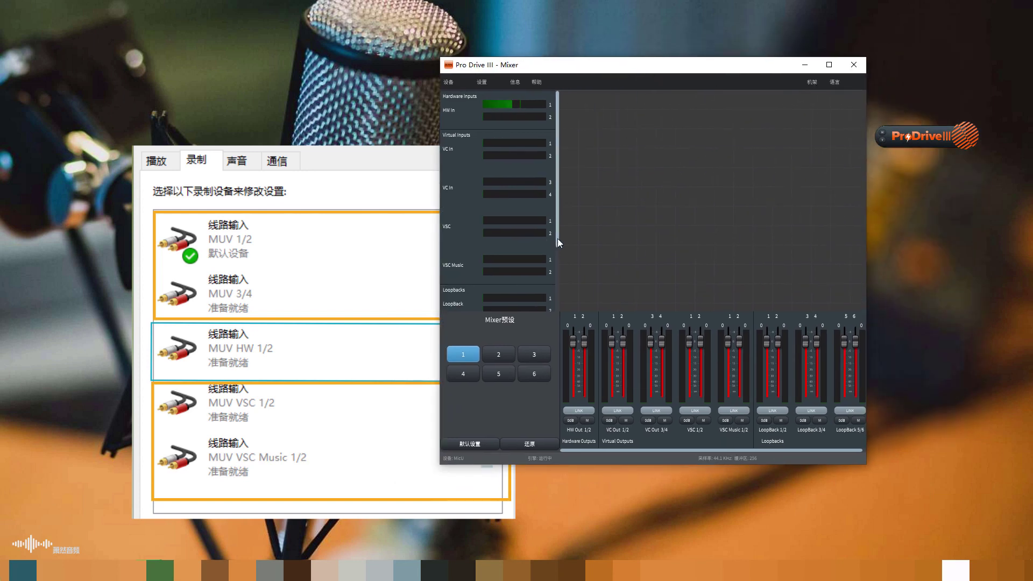
left_click_drag(557, 238, 550, 204)
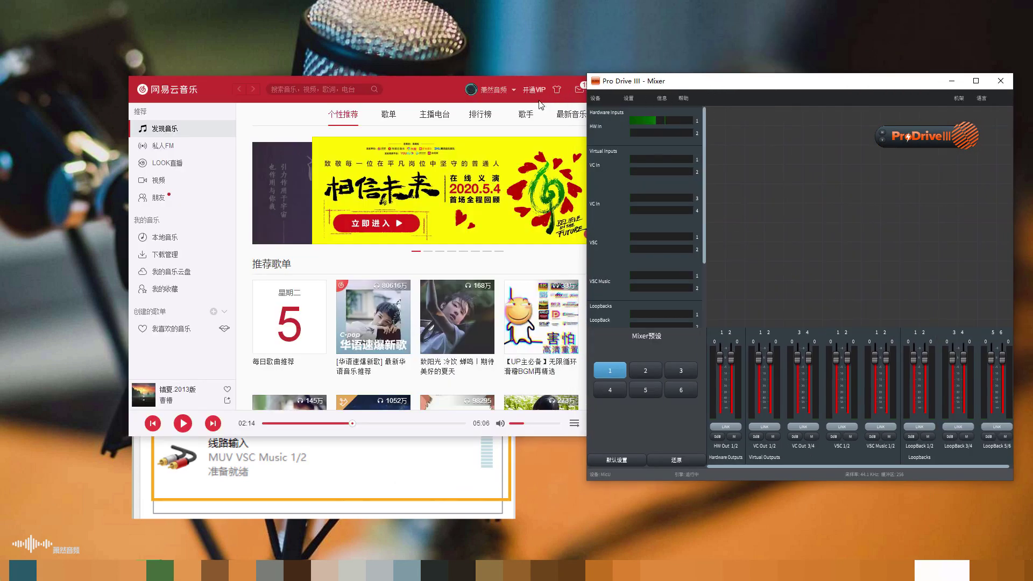
In NetEase Cloud Music's playback settings, set the output device to DirectSound:扬声器 (MUV 1/2)
left_click_drag(416, 89, 362, 76)
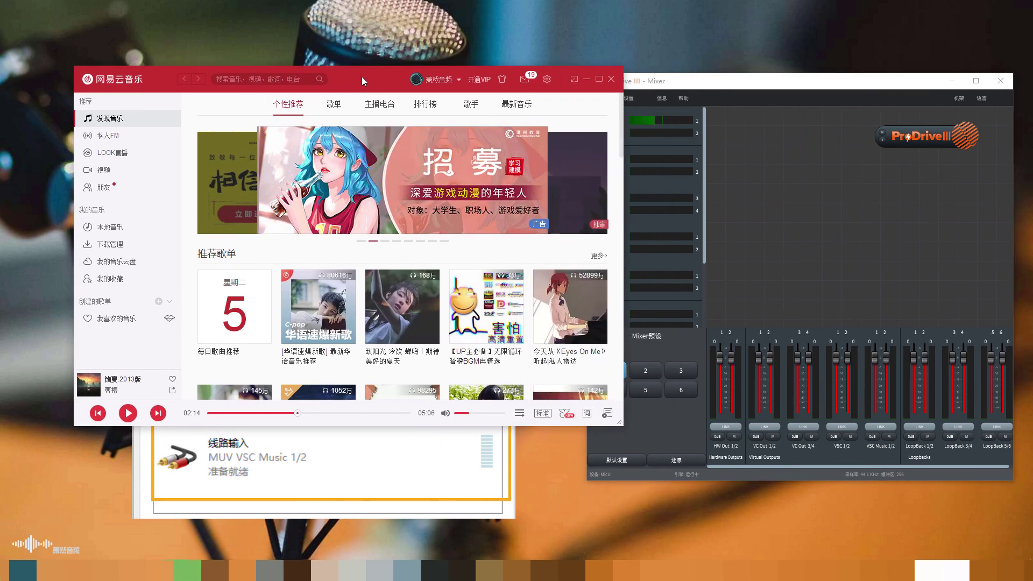
left_click(546, 79)
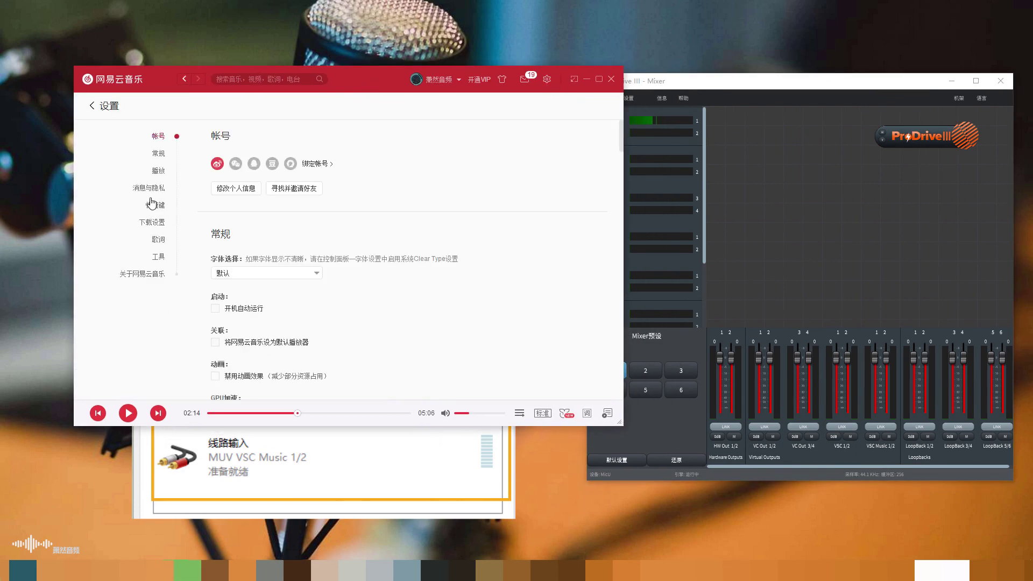
left_click(158, 172)
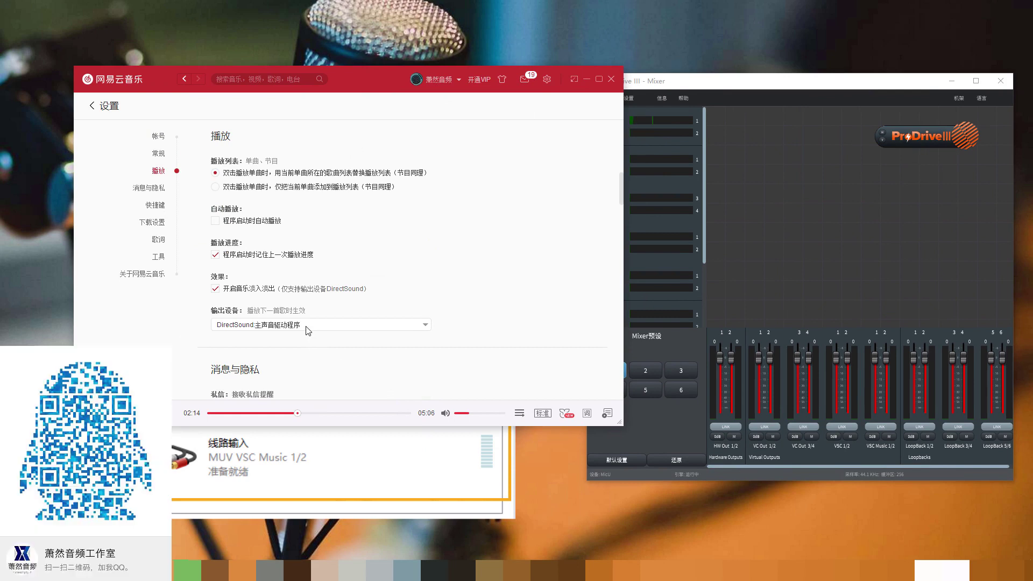
left_click(313, 325)
left_click(300, 378)
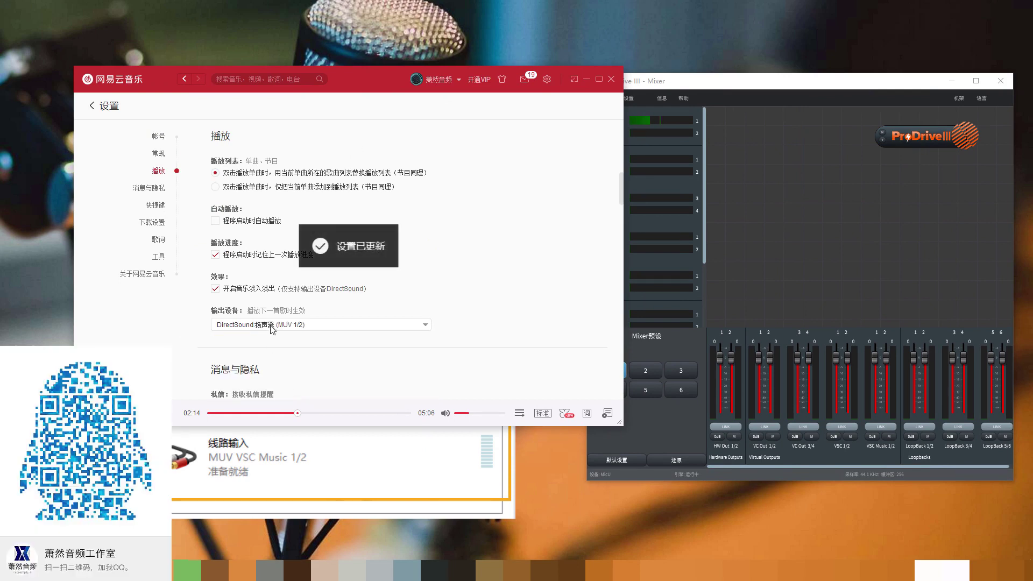
Change the music player's output device to WaveOut:扬声器 (MUV 1/2)
left_click(299, 329)
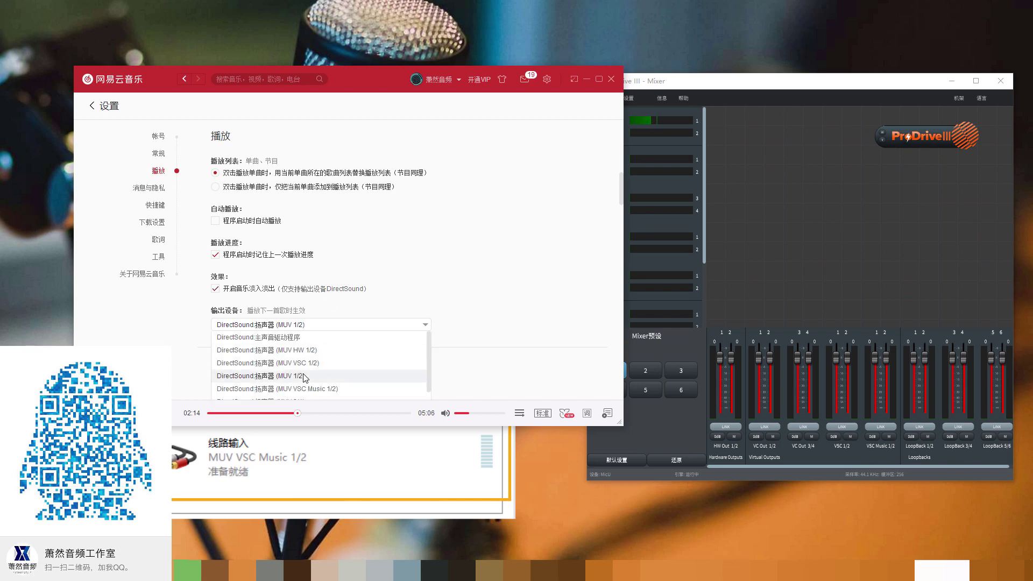
scroll(306, 376, "down", 5)
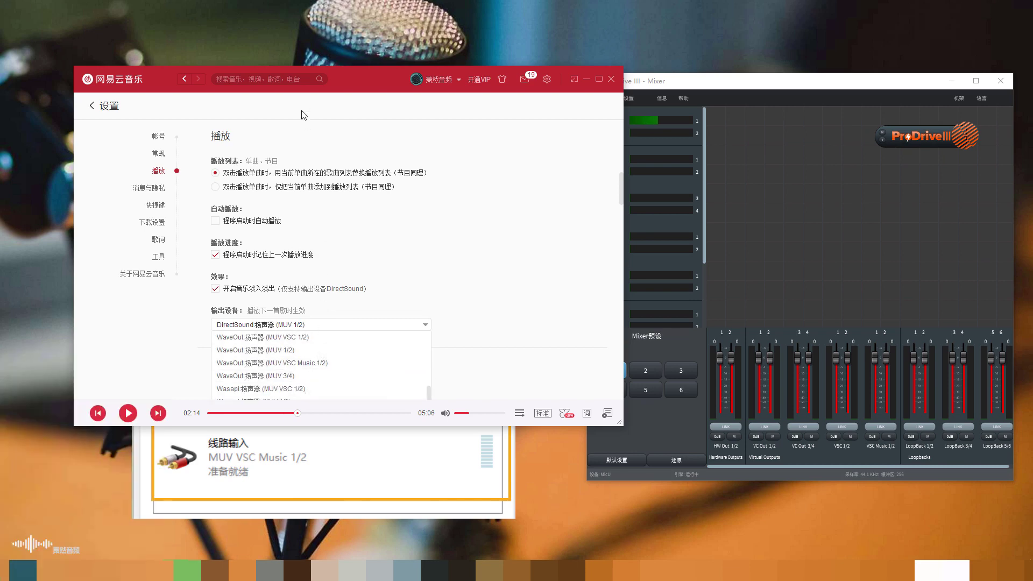
left_click_drag(360, 76, 699, 41)
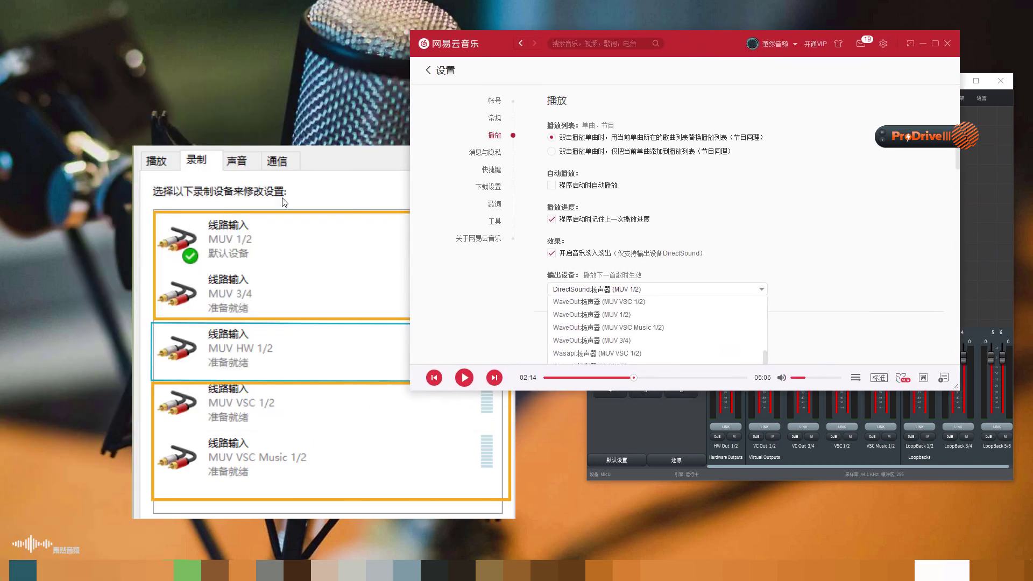
scroll(634, 332, "up", 2)
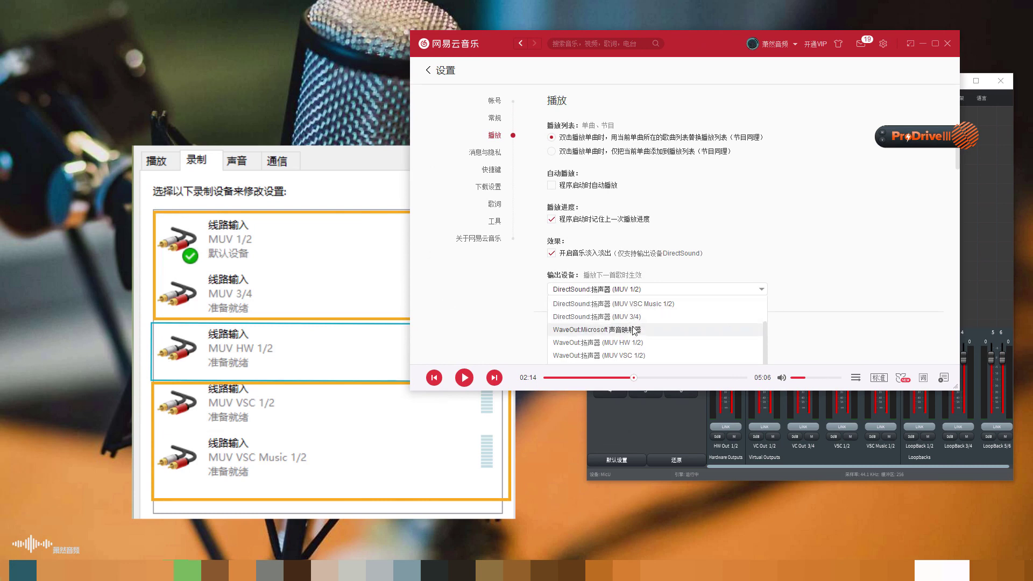
scroll(632, 330, "down", 2)
left_click(625, 314)
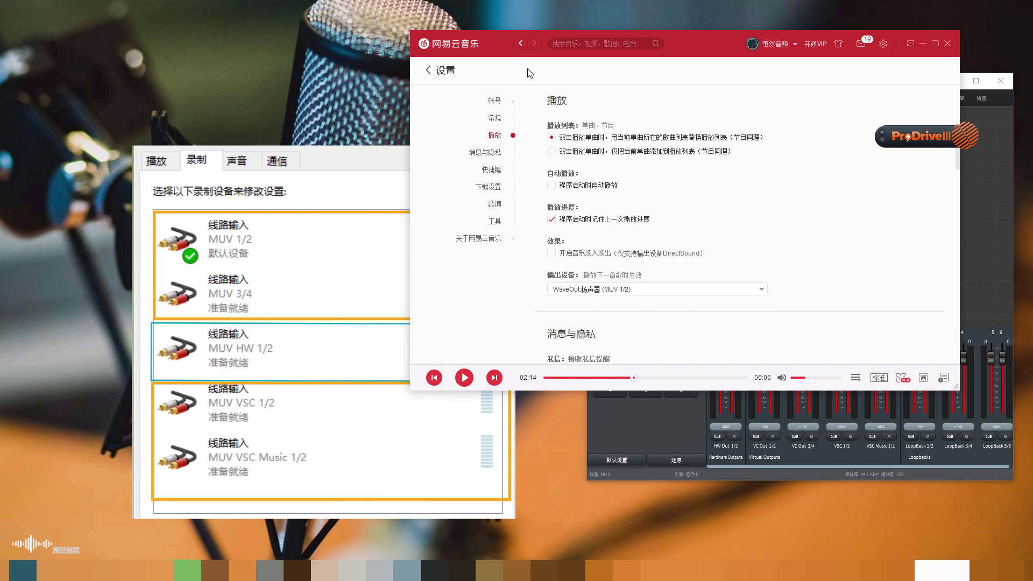
Play the song and arrange the music player and the Pro Drive III Mixer side by side
left_click_drag(696, 40, 506, 30)
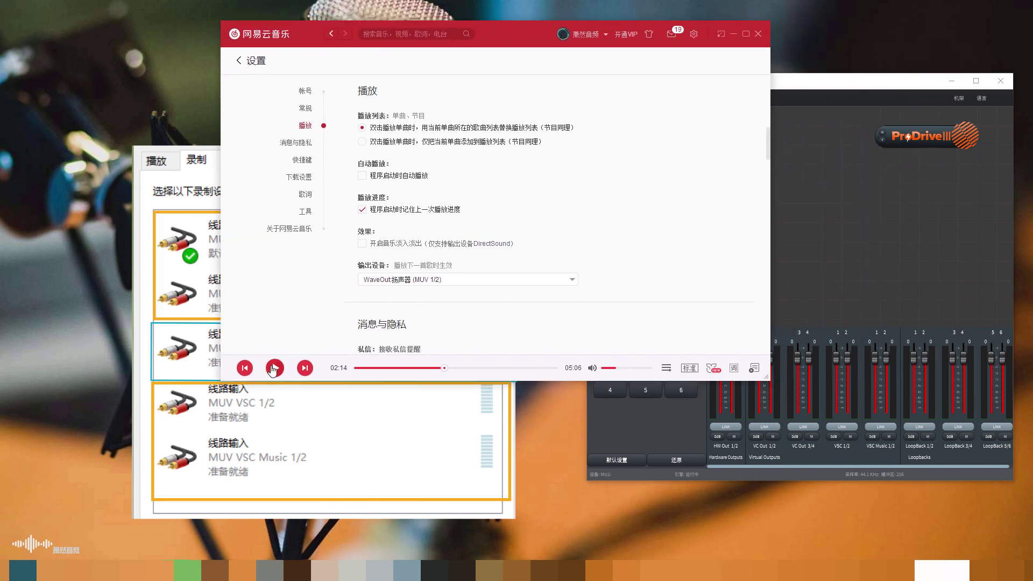
left_click(275, 368)
left_click_drag(513, 33, 298, 31)
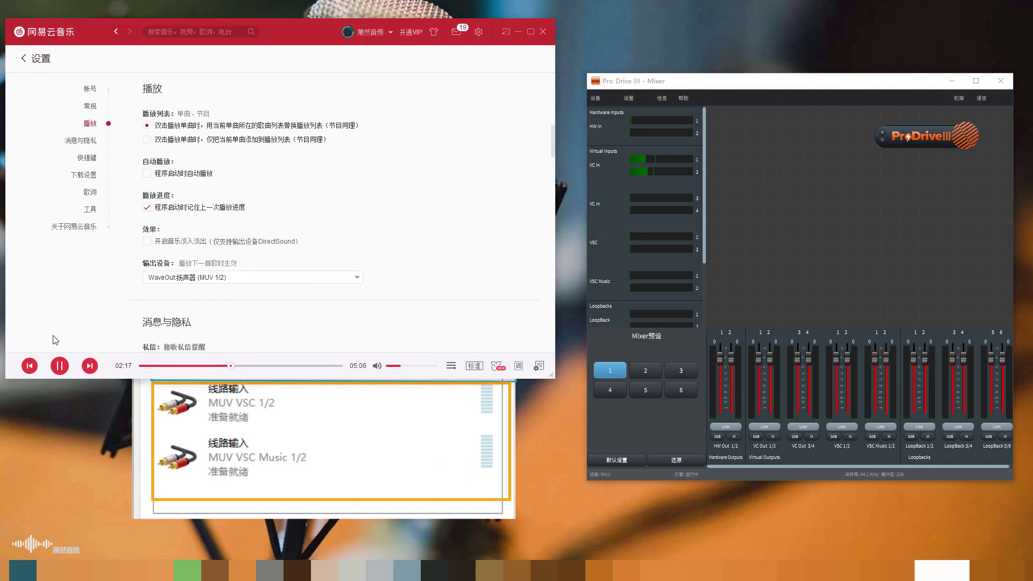
left_click(60, 365)
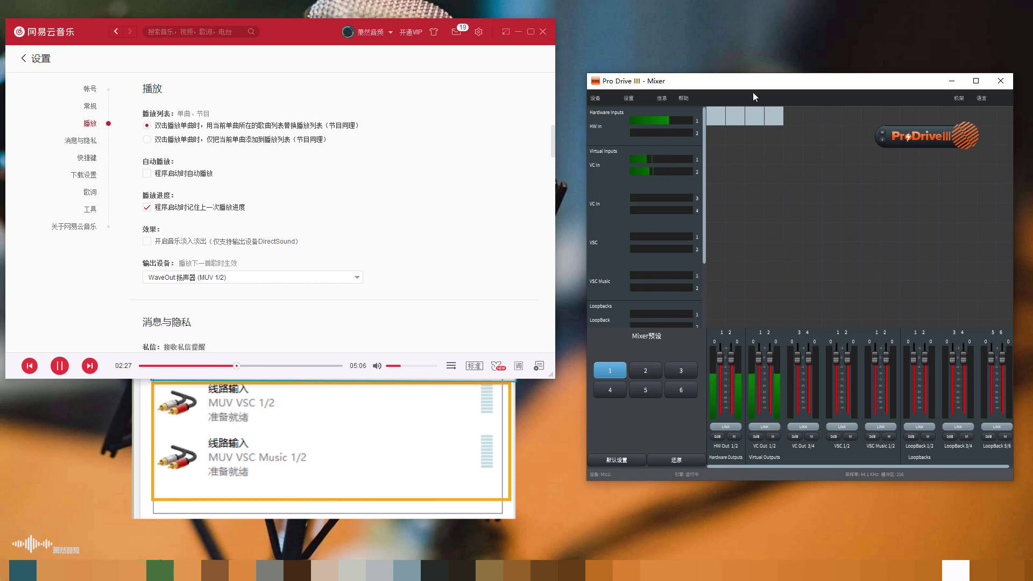
left_click_drag(745, 77, 715, 48)
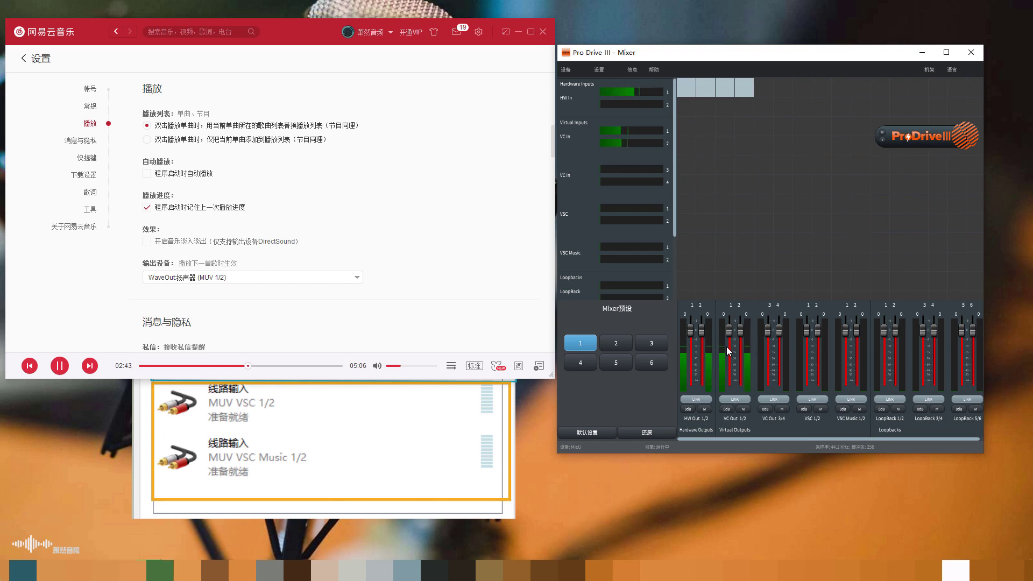
Route VC In 1 and 2 to HW Out 1/2 and also to VC Out 1/2 in the Mixer matrix
left_click(687, 128)
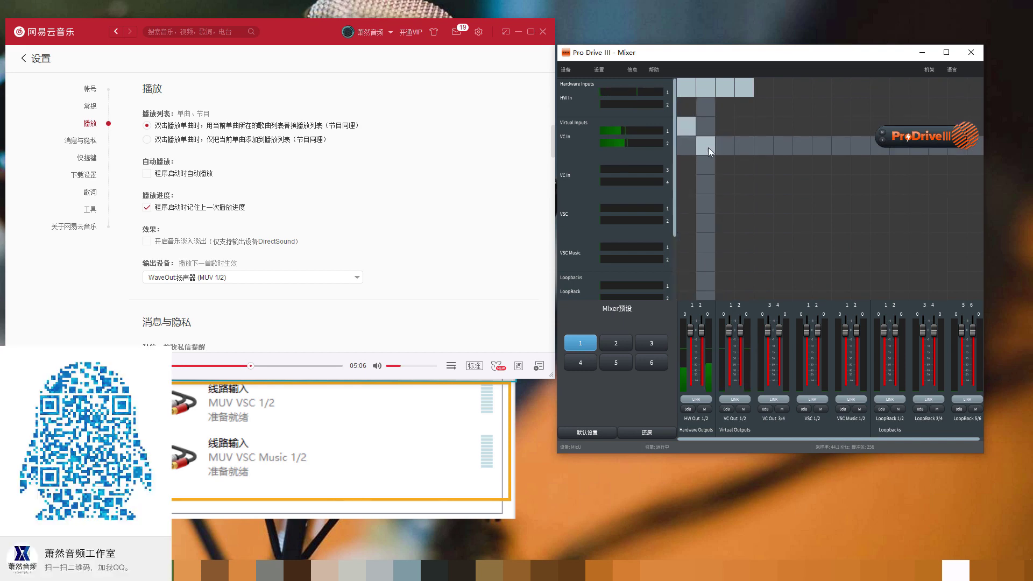
left_click(707, 146)
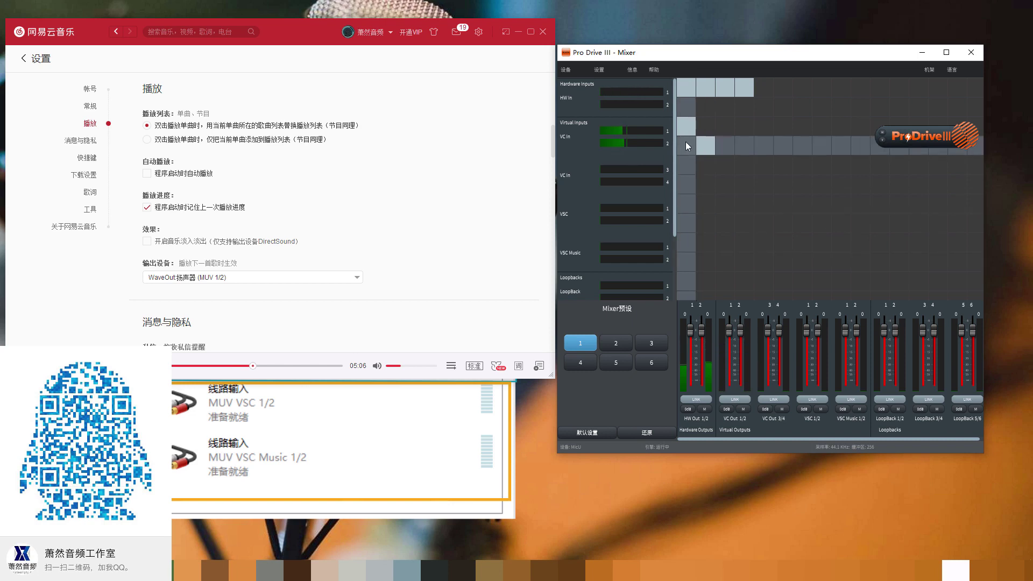
left_click(725, 127)
left_click(743, 151)
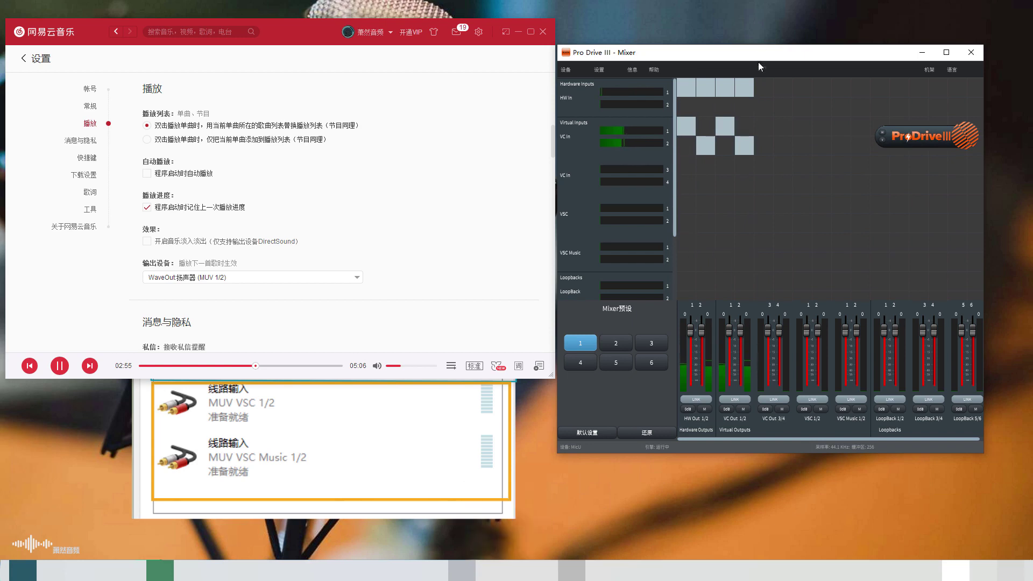
Try routing VC In 1/2 only to HW Out 1/2, and switch the routing to VC Out 1/2 only
left_click(725, 124)
left_click(747, 148)
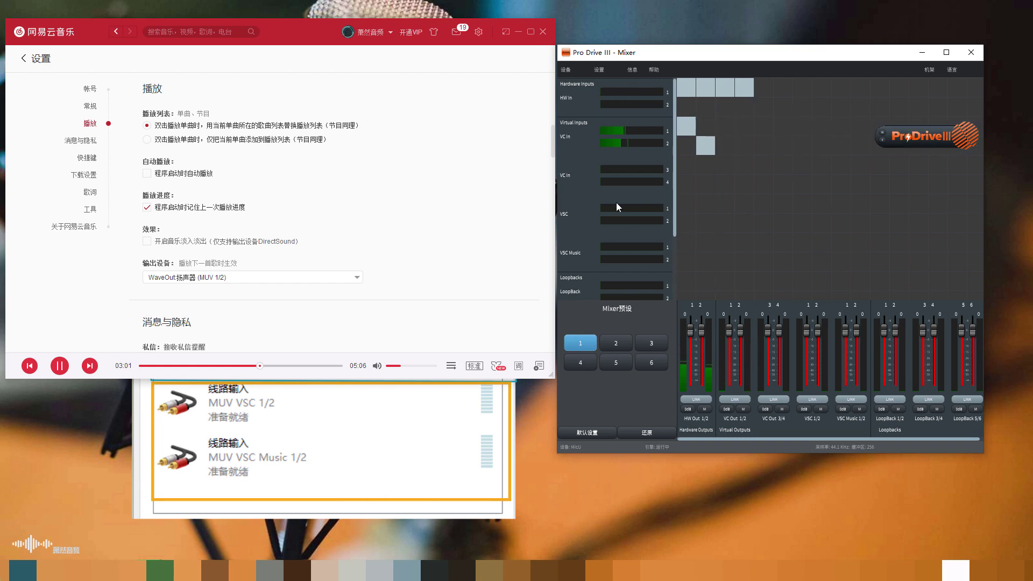
left_click(687, 126)
left_click(705, 145)
left_click(725, 125)
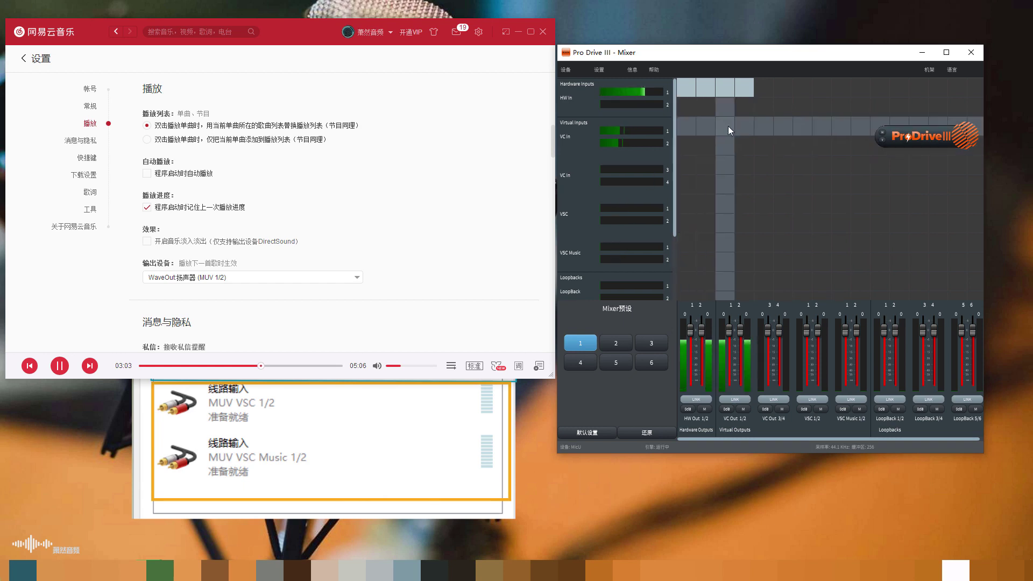
left_click(746, 145)
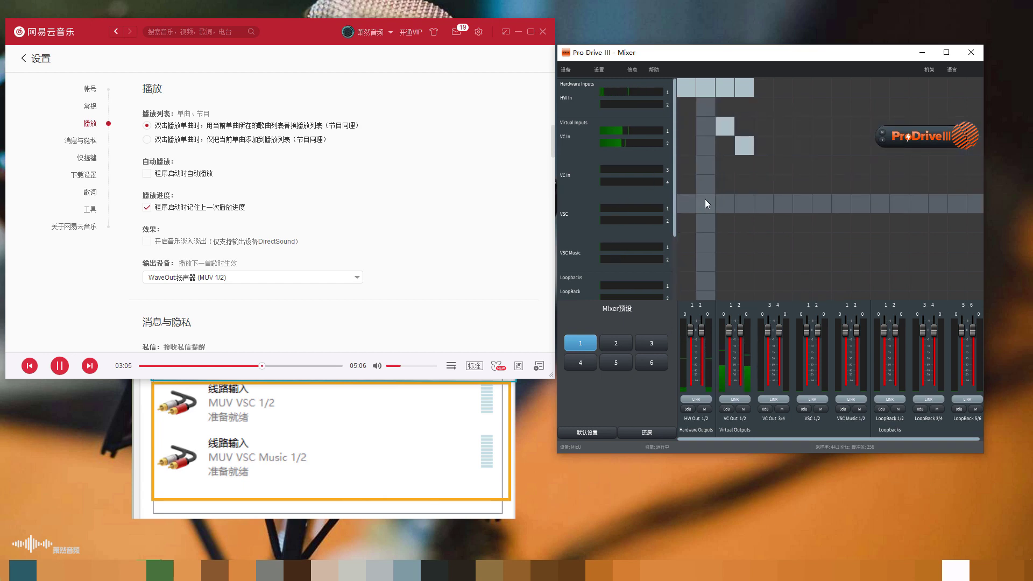
Route VC In 1/2 to HW Out 1/2 again, and clear all VC In 1/2 routings from the matrix
left_click(692, 134)
left_click(708, 141)
left_click(730, 125)
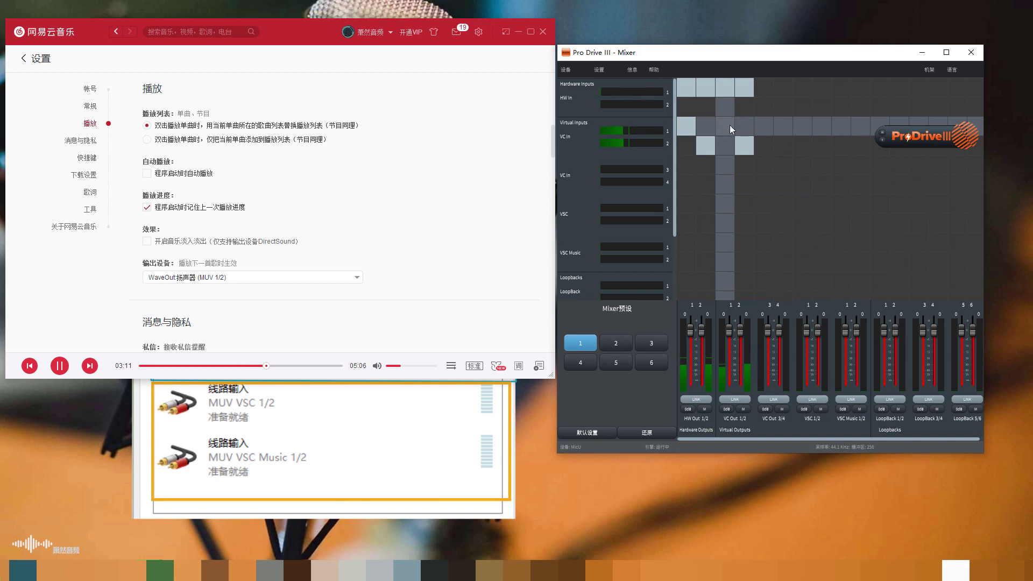
left_click(735, 144)
left_click(706, 145)
left_click(689, 124)
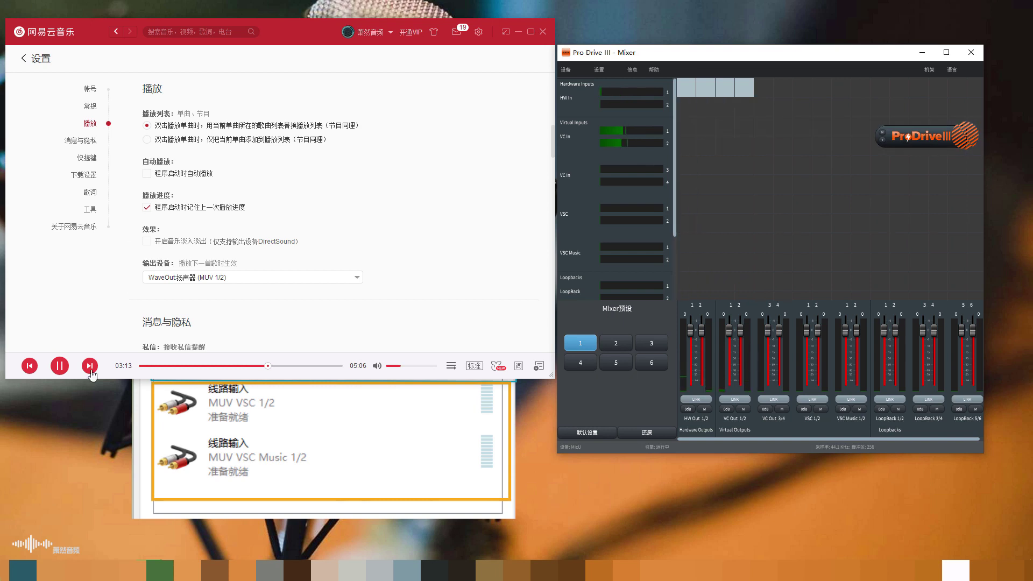
Pause the song, switch to Samplitude Pro X4 Suite and set its audio system driver to MicU
left_click(60, 367)
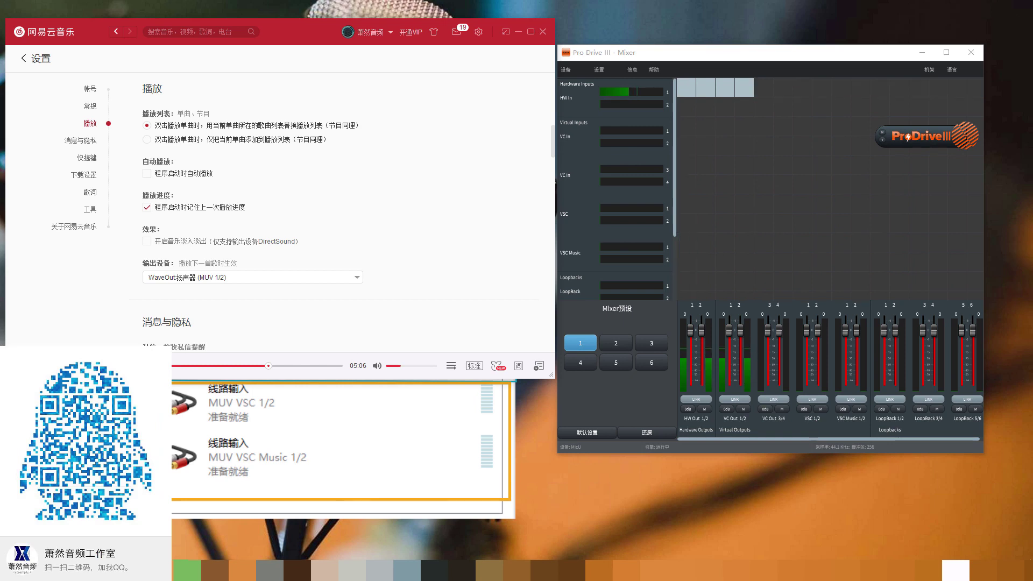
left_click_drag(727, 52, 813, 45)
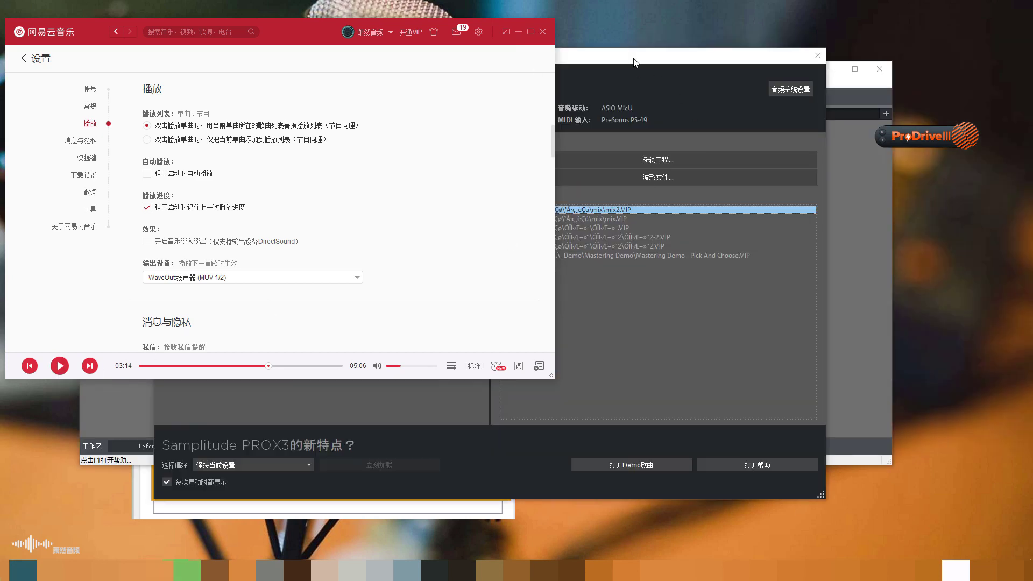
left_click_drag(633, 62, 702, 55)
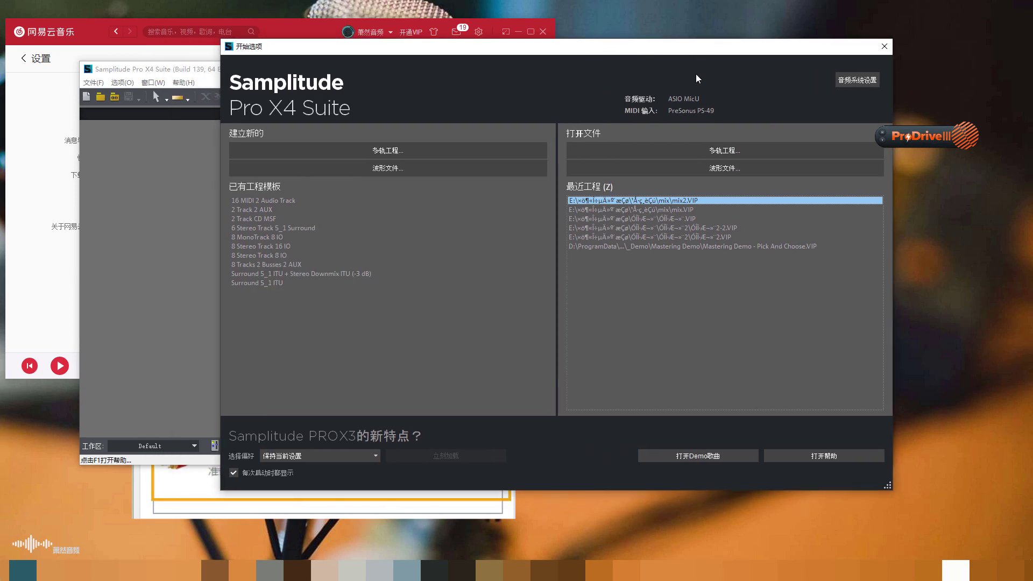
left_click(857, 80)
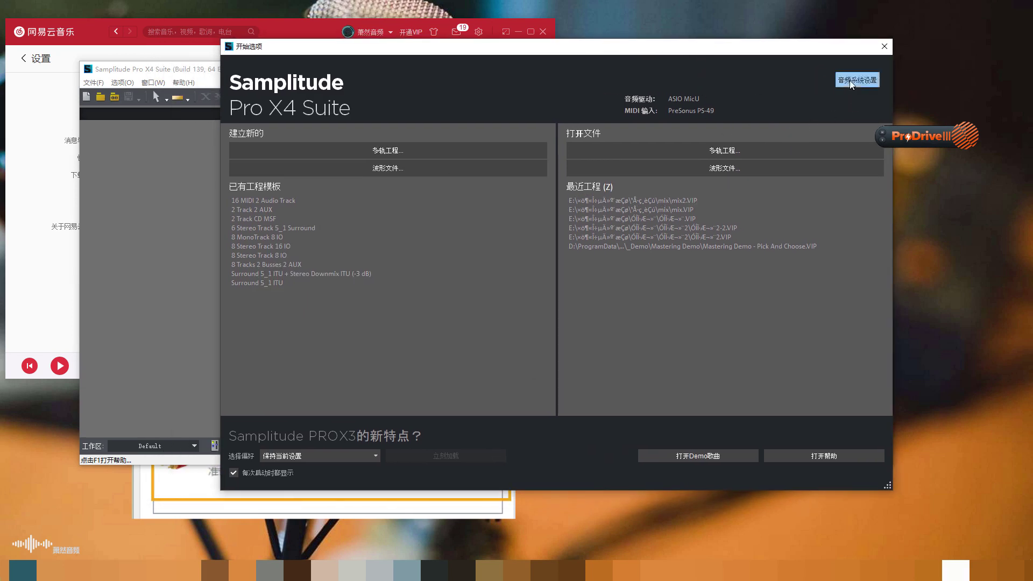
left_click_drag(483, 126, 738, 133)
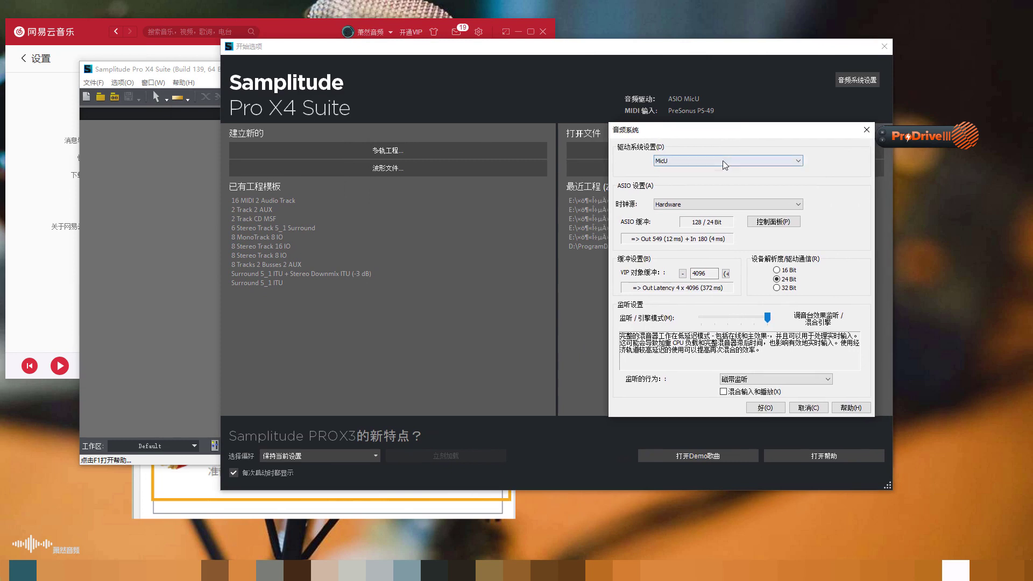
left_click(722, 160)
left_click(677, 202)
left_click(764, 408)
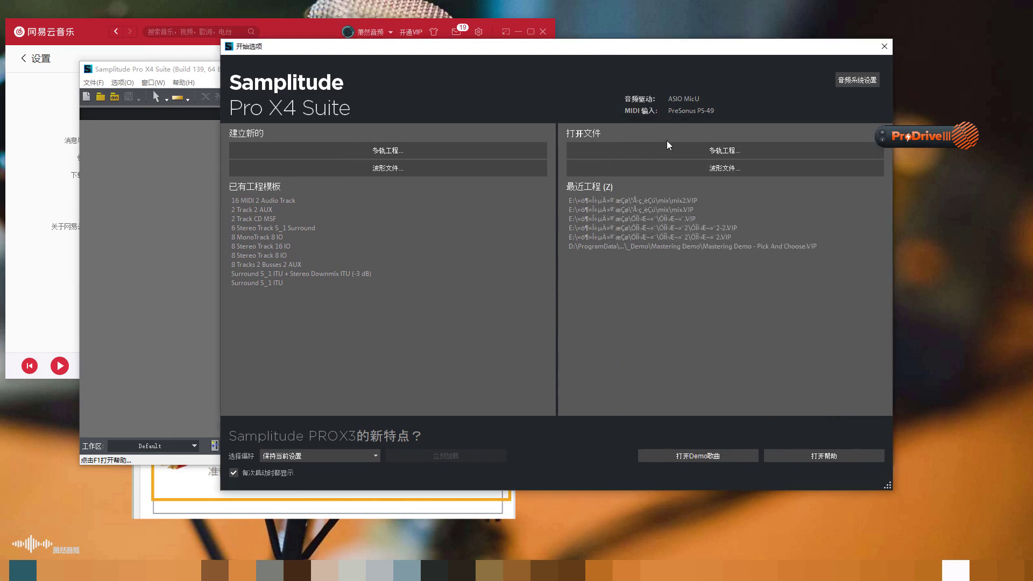
Create a two-track multitrack project named 2020-05-05 and move its mixer window clear of the tracks
left_click(357, 153)
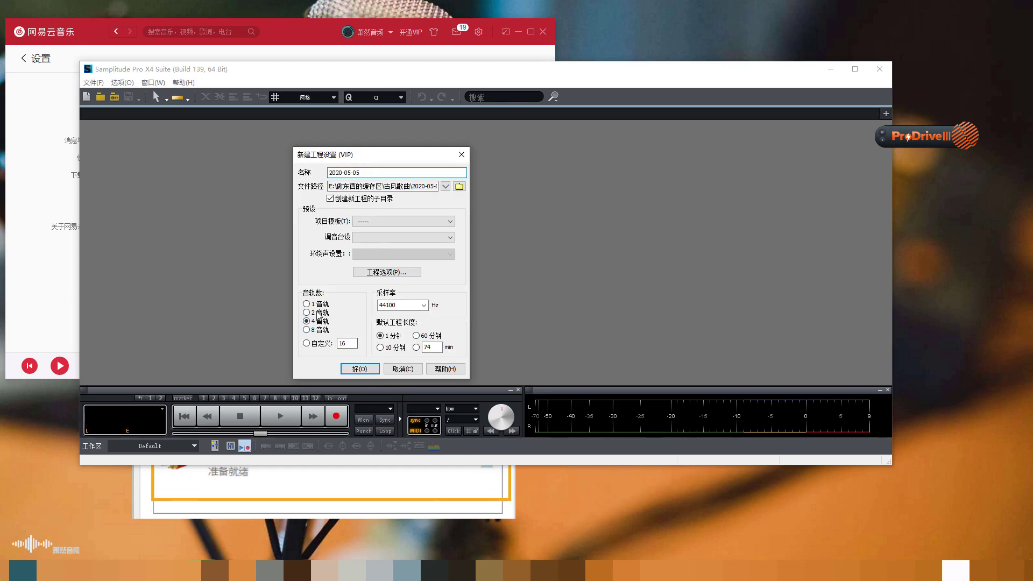
left_click(360, 369)
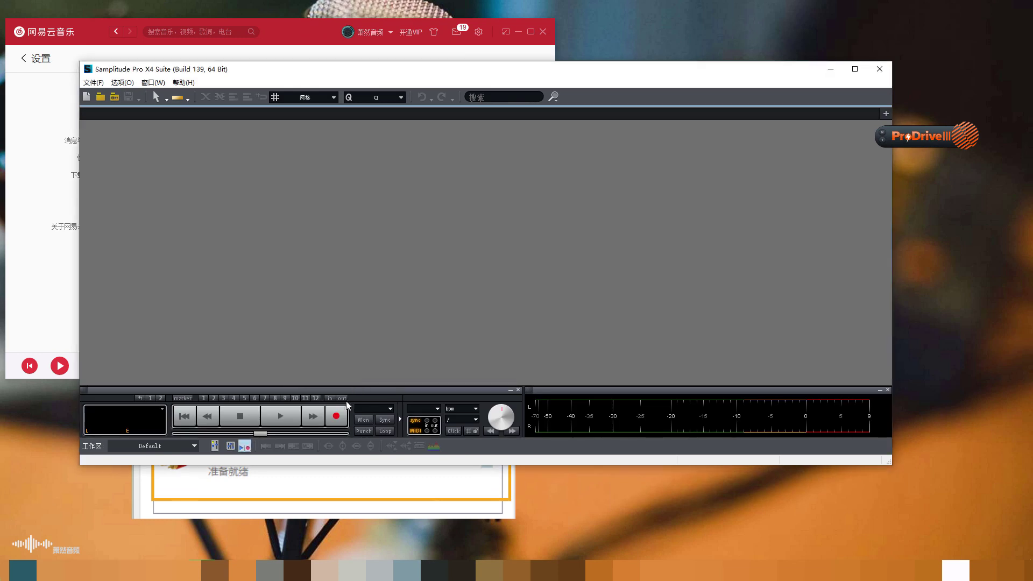
left_click_drag(576, 66, 686, 22)
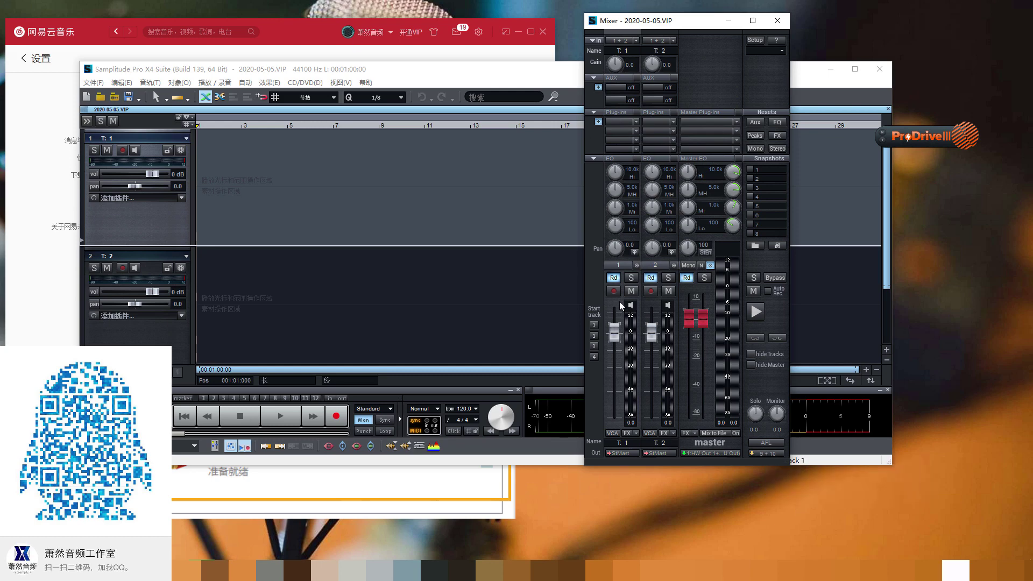
Arm track 2 for recording with VC In 1+VC In 2 (MicU In) as its input, and play the song in NetEase Cloud Music
left_click(651, 292)
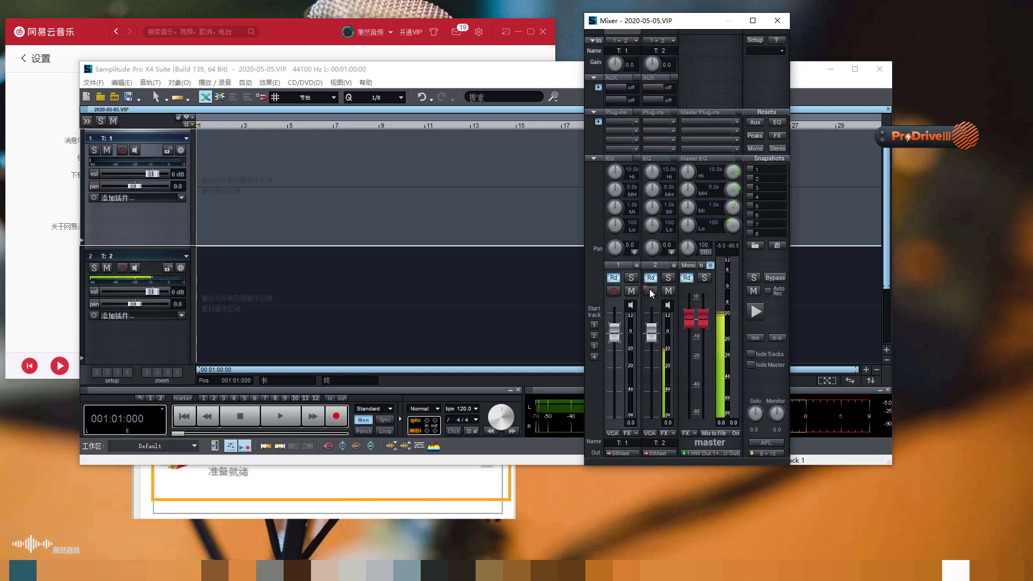
left_click(673, 40)
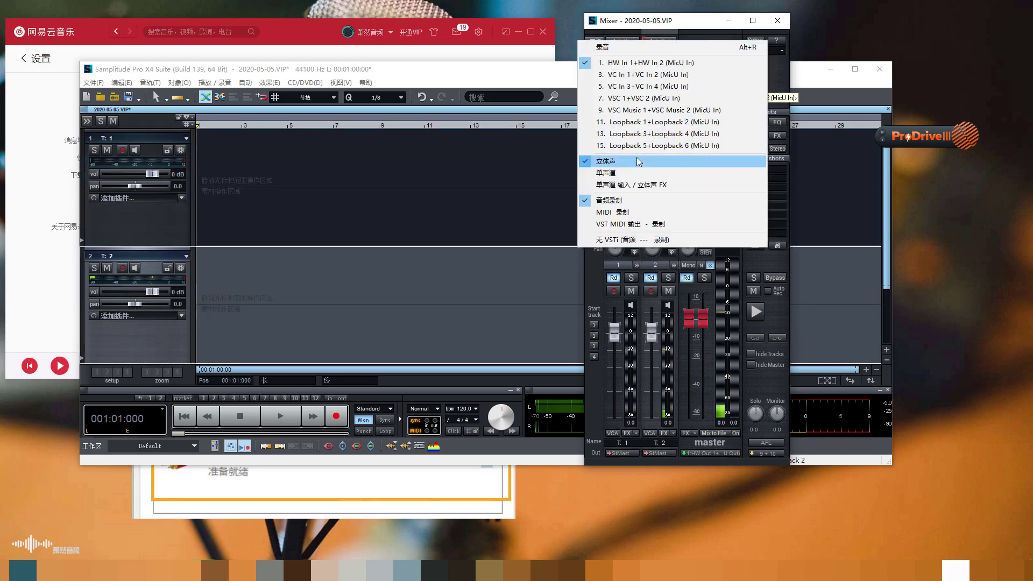
left_click(648, 75)
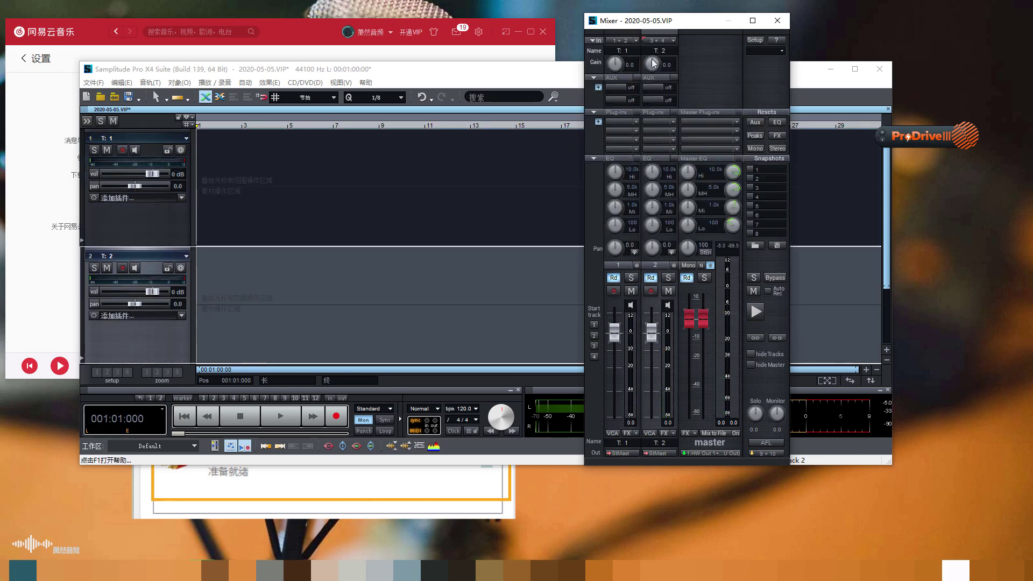
left_click(651, 291)
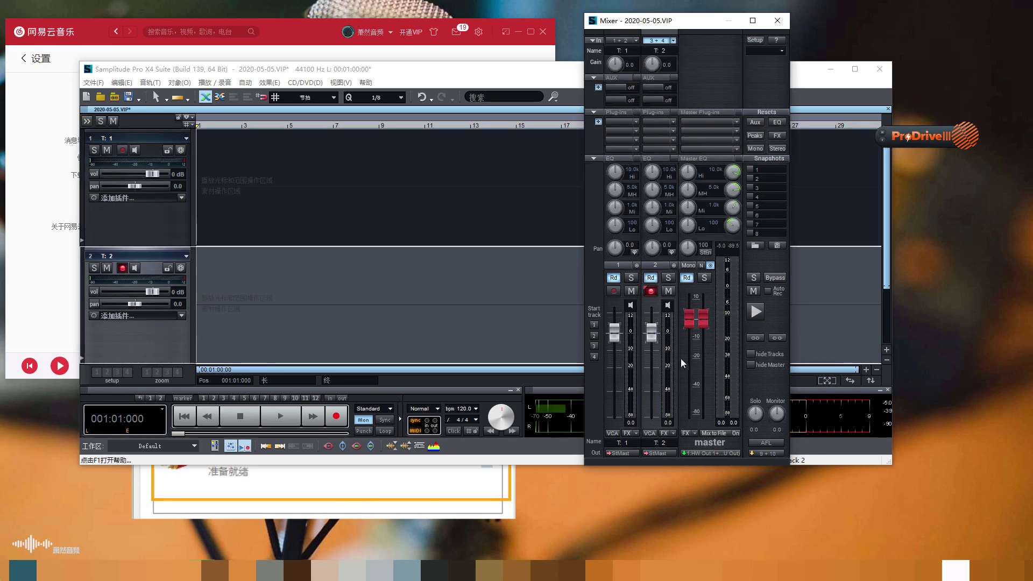
left_click(43, 307)
left_click(60, 367)
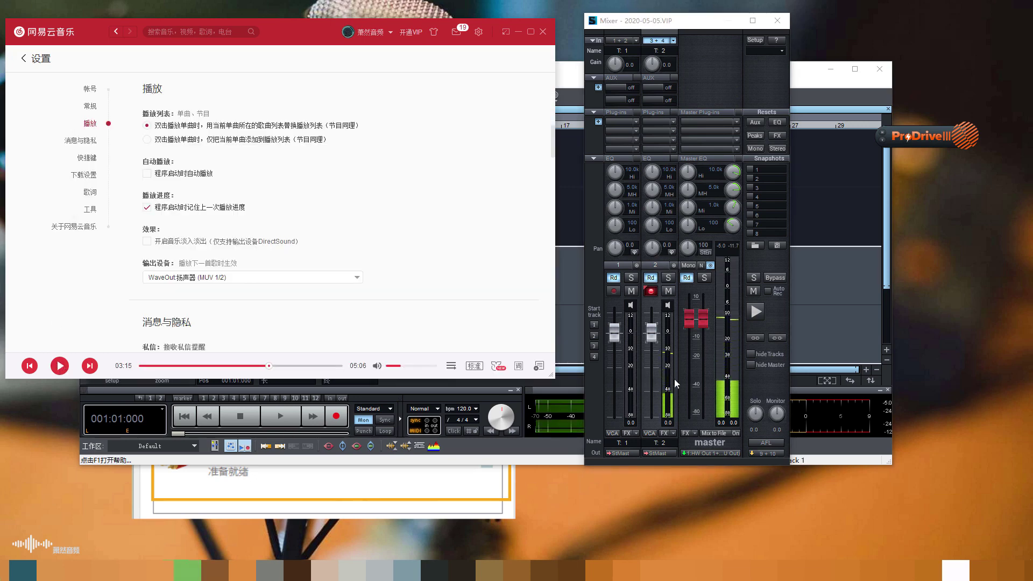
Back in Samplitude's mixer, choose HW Out 1+HW Out 2 as the master output and VC Out 1+VC Out 2 (MicU Out) as the solo bus output
left_click(733, 453)
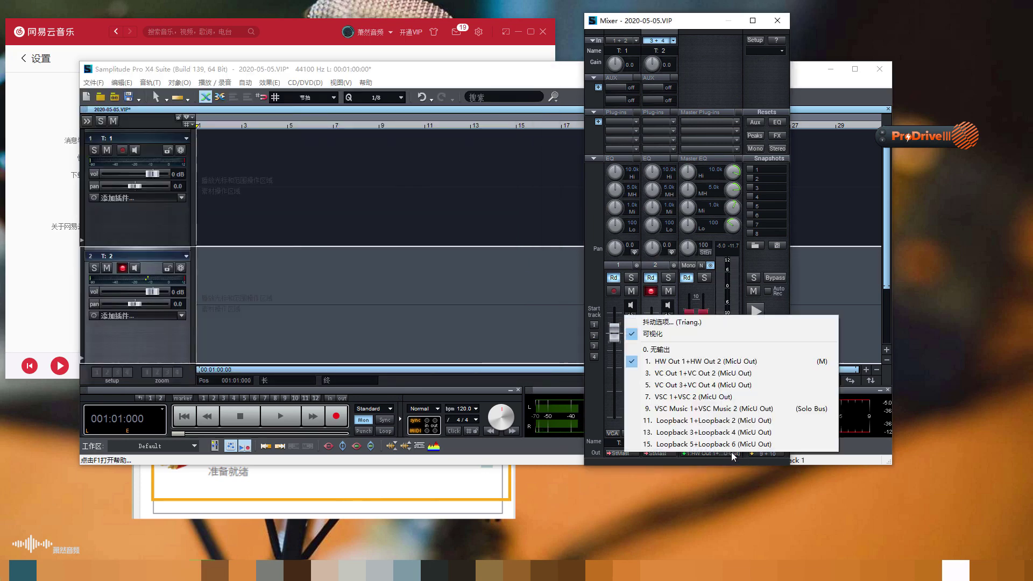
left_click(730, 366)
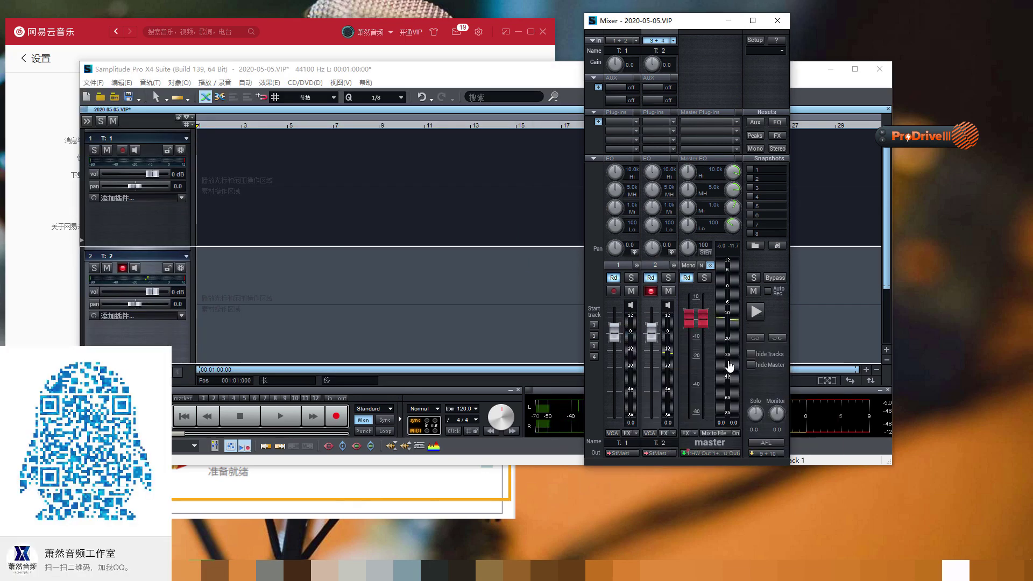
left_click(774, 456)
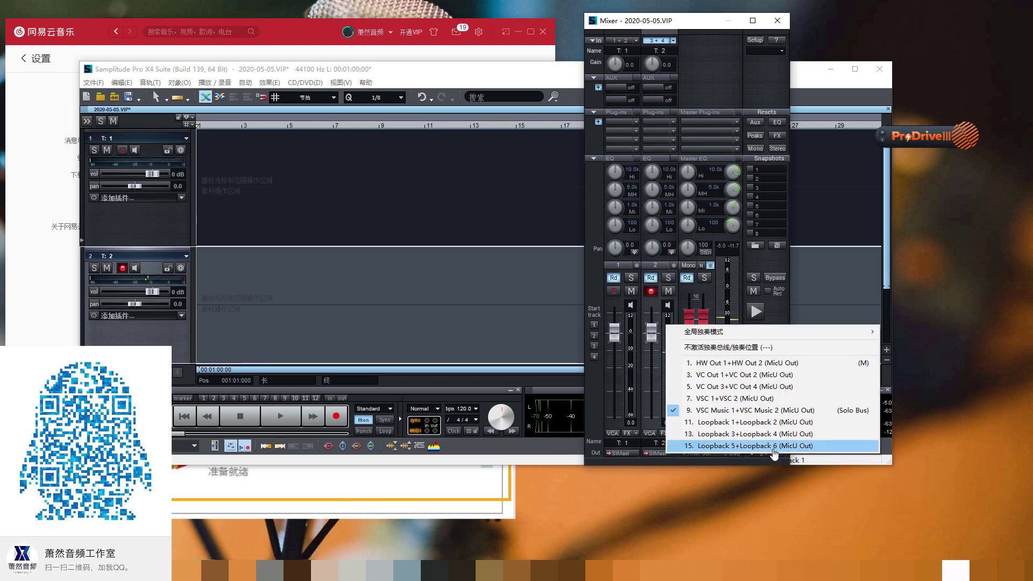
left_click(765, 375)
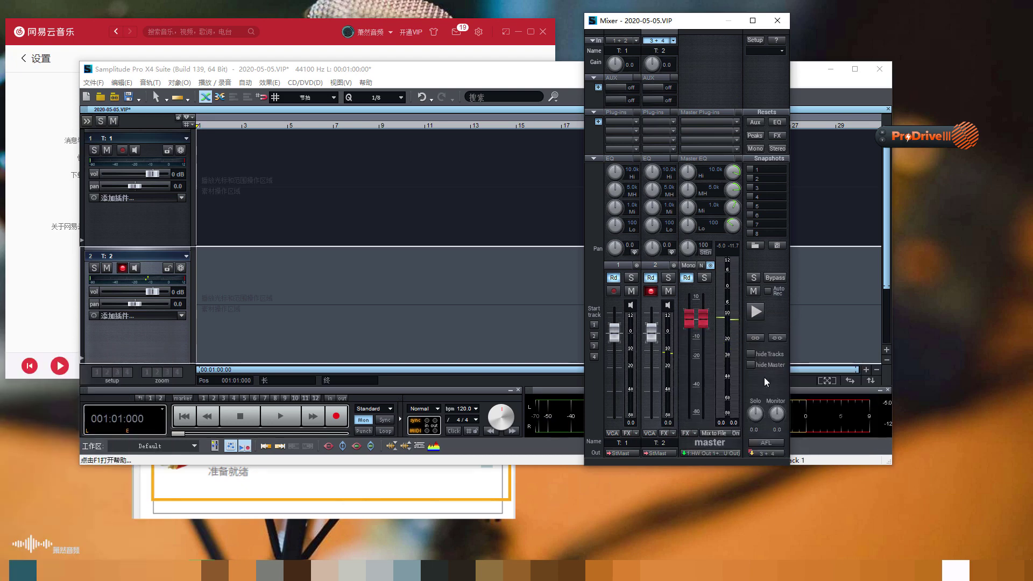
left_click(775, 456)
left_click(760, 376)
right_click(924, 136)
left_click(888, 238)
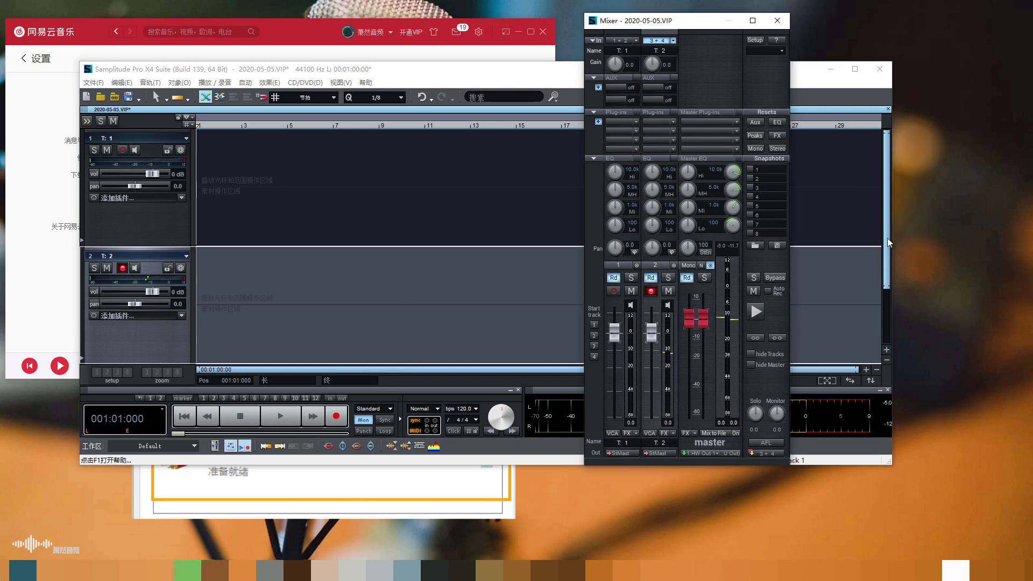
Arm track 1 for recording and switch its input from stereo to mono
left_click(610, 292)
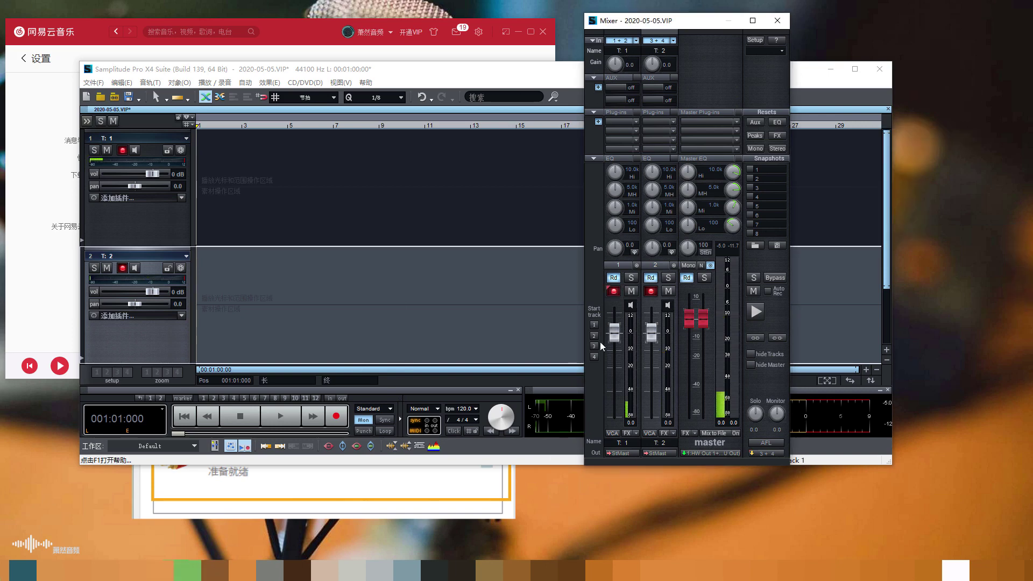
left_click(636, 41)
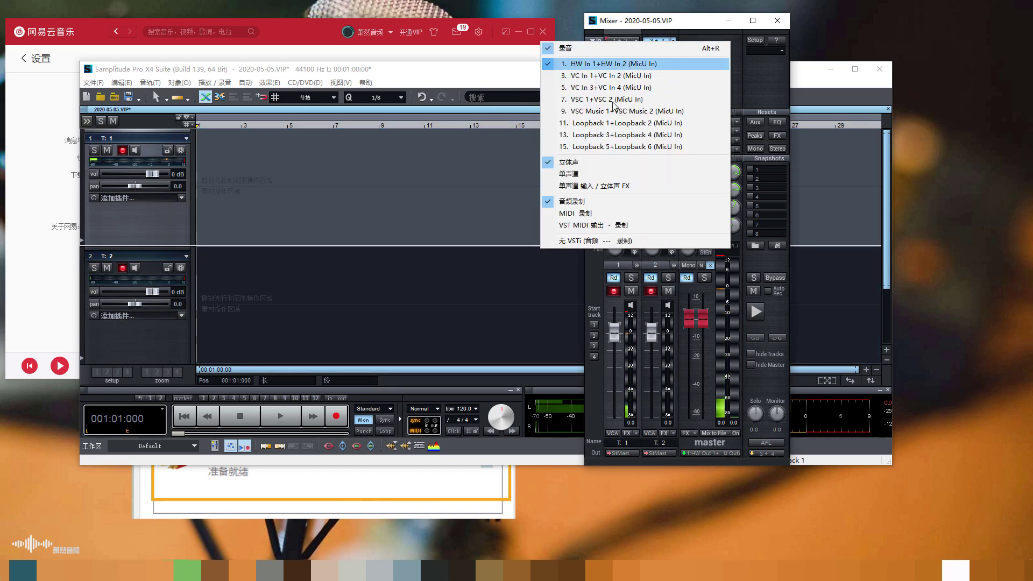
left_click(595, 175)
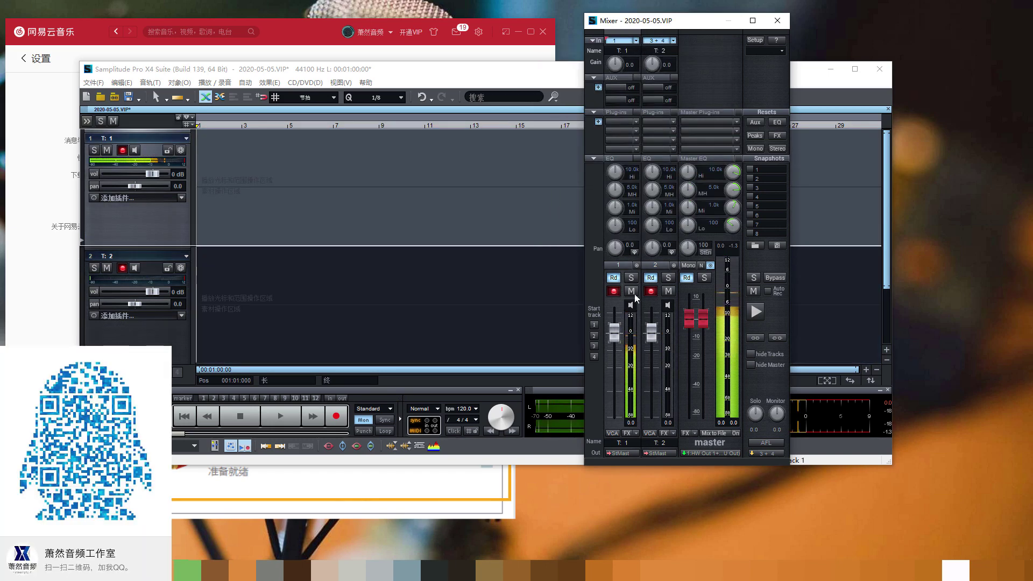
mouse_move(649, 334)
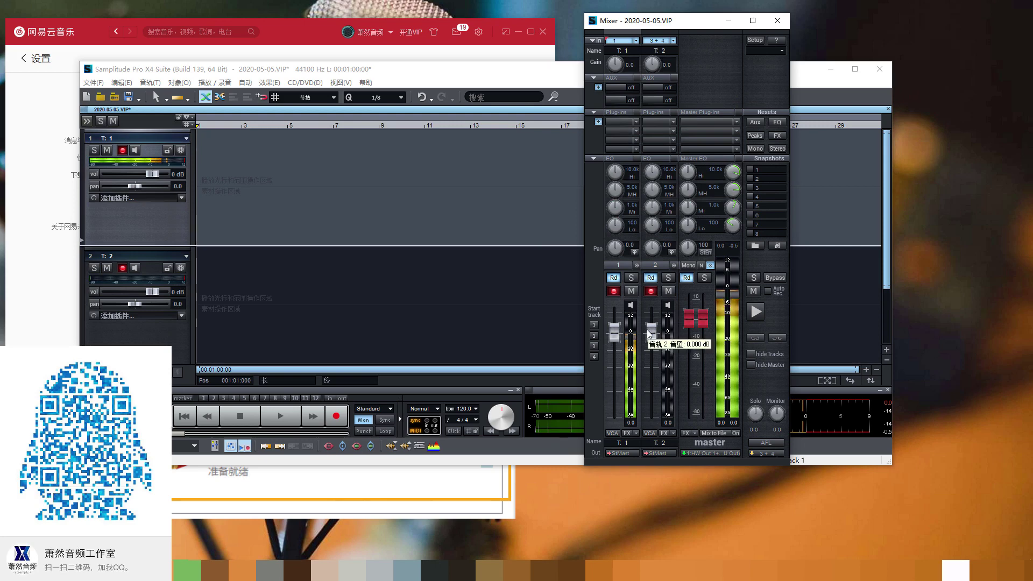